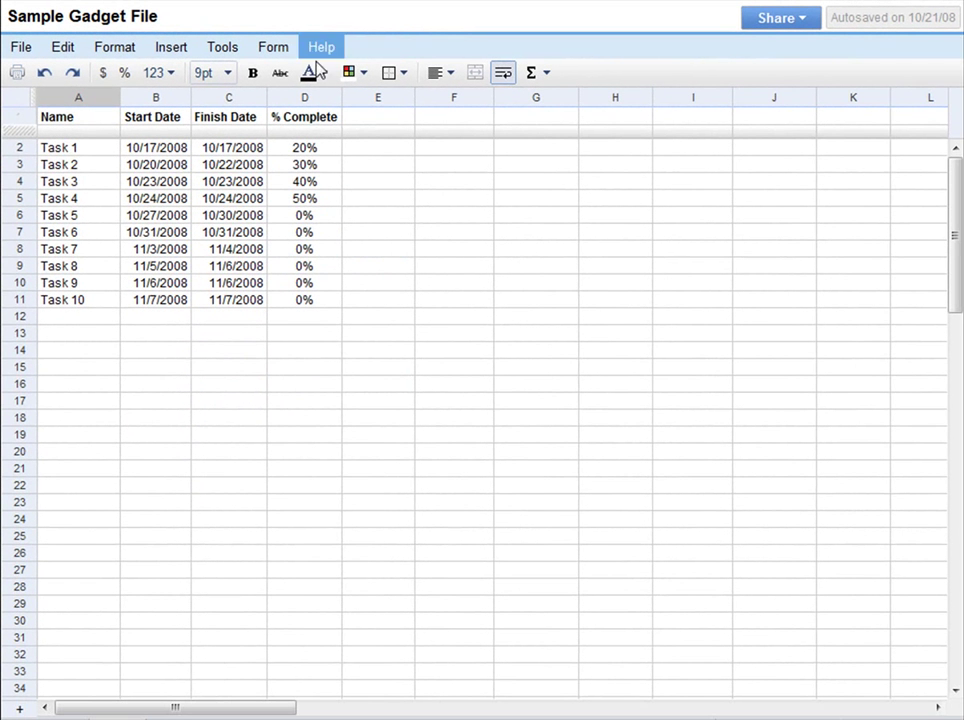
- Add the Gantt Chart gadget by Viewpath for the data in columns A through D, and open the gadget's options
left_click(310, 98)
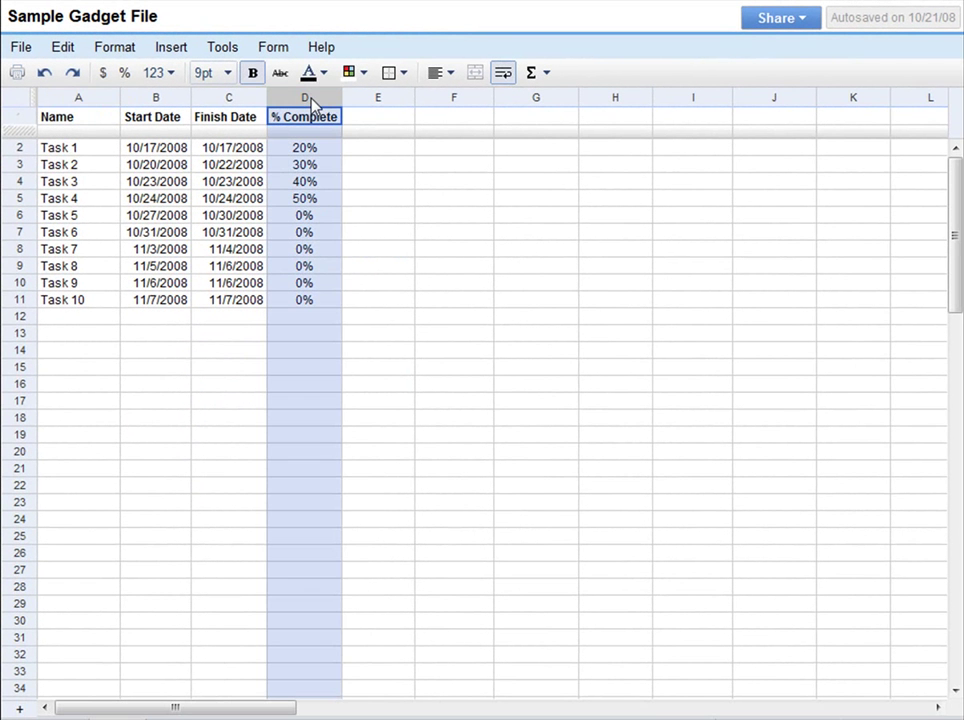
left_click_drag(312, 98, 85, 104)
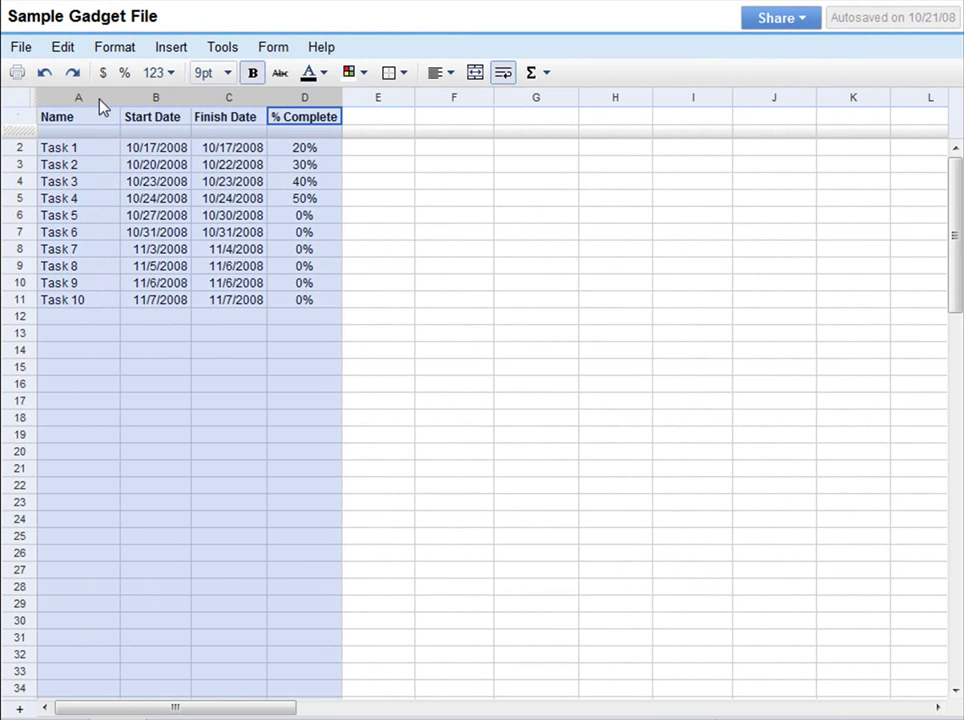
left_click(181, 49)
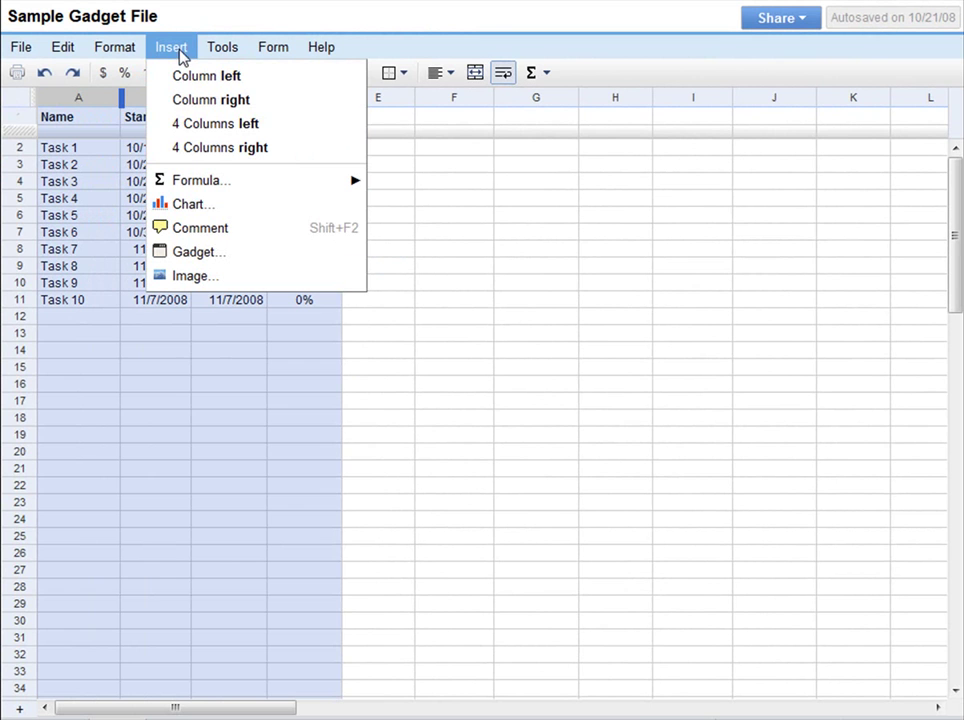
left_click(195, 252)
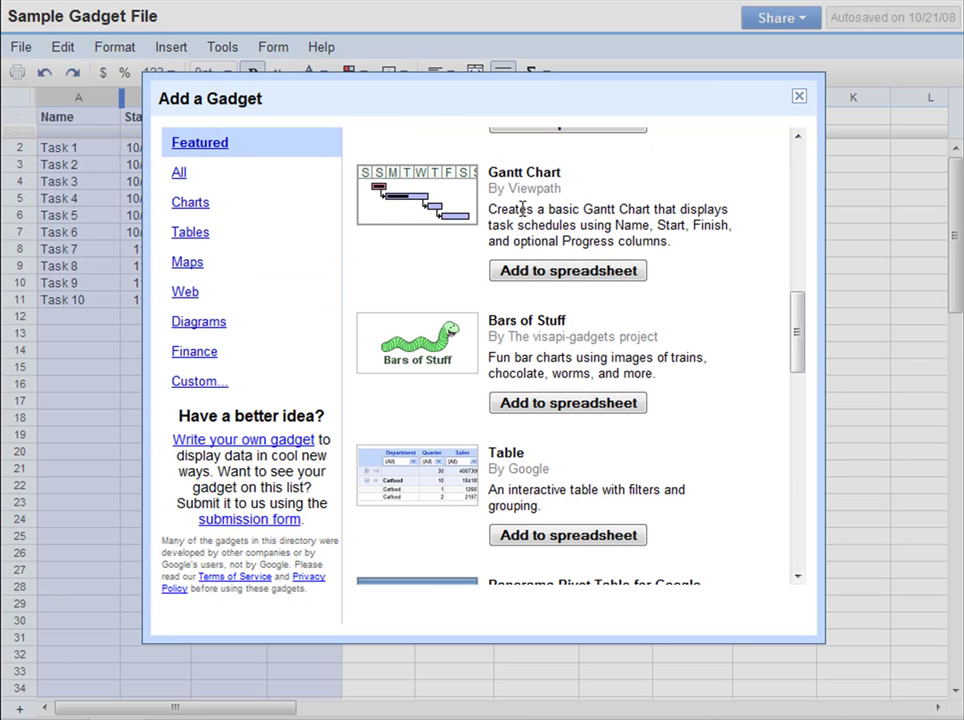
left_click(552, 276)
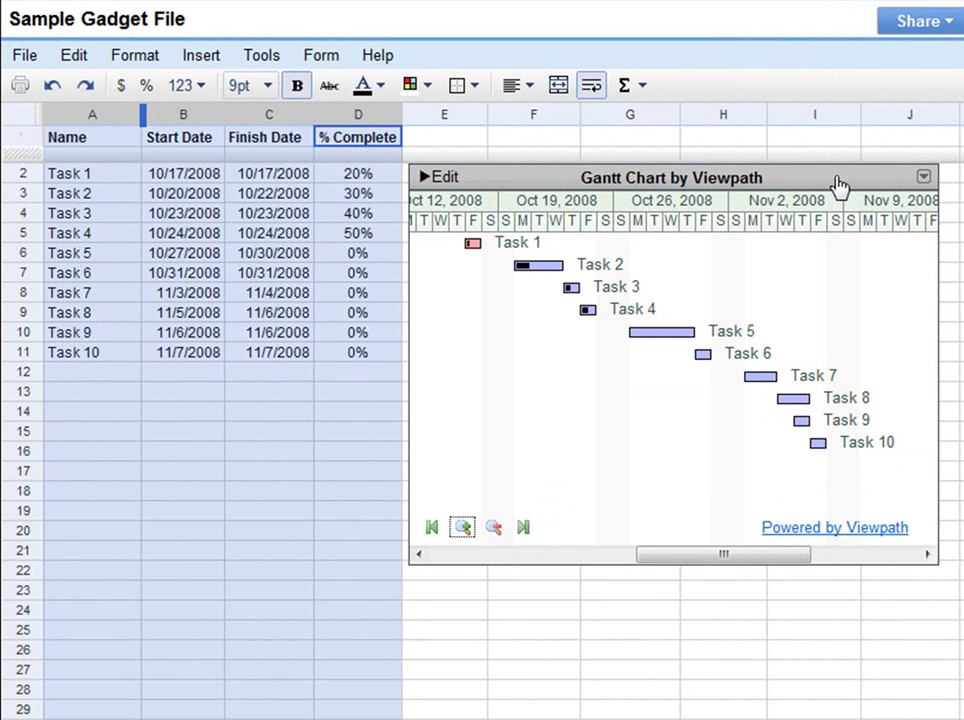
left_click(923, 178)
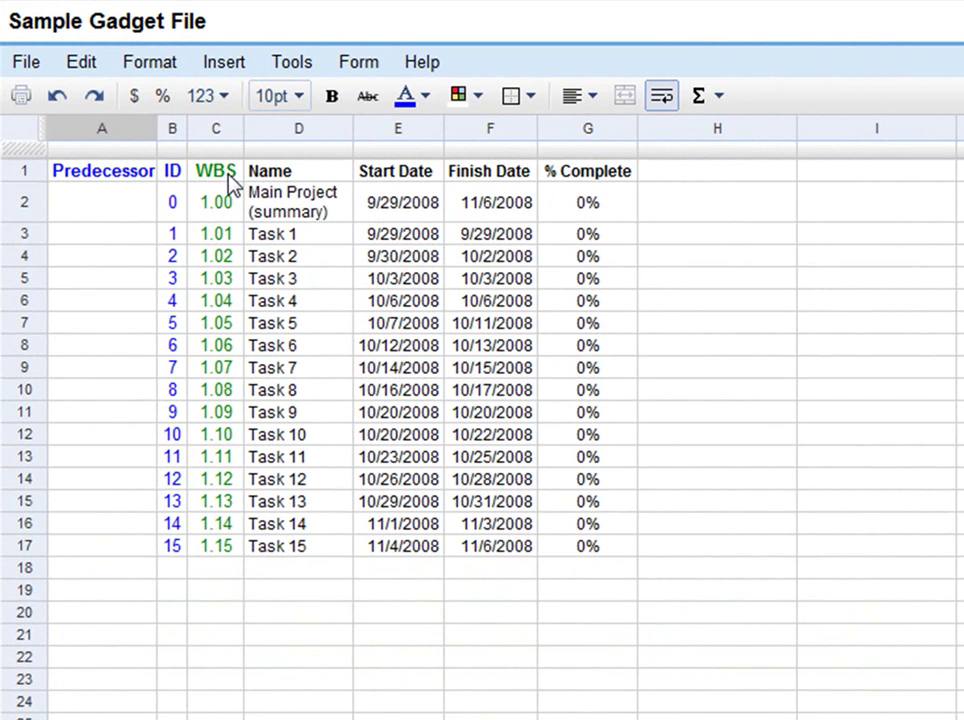
left_click(230, 183)
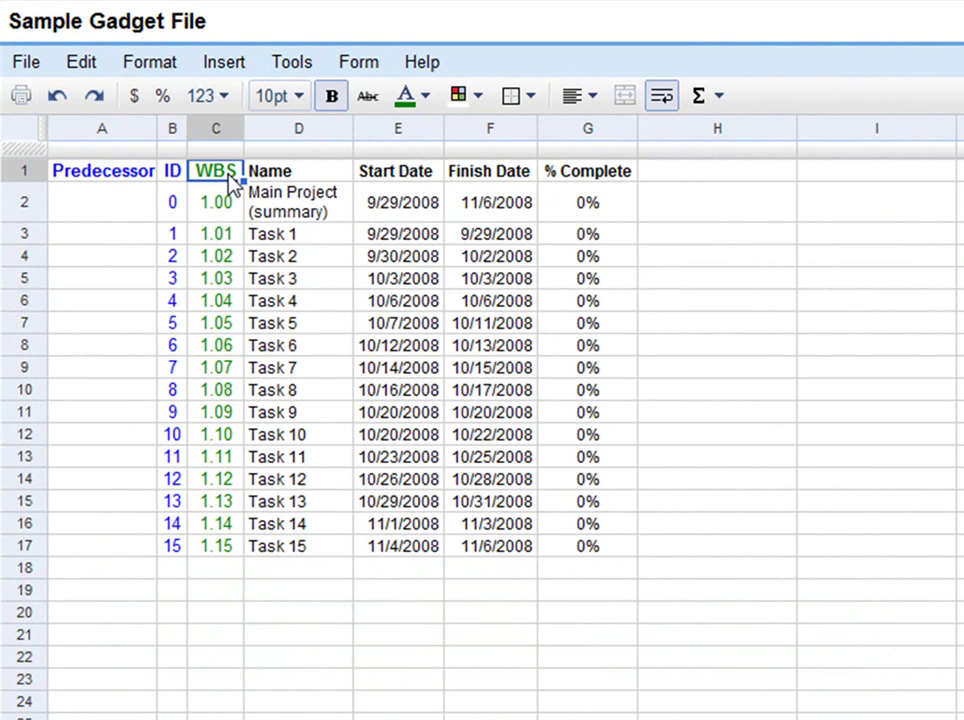
left_click(229, 176)
left_click(248, 211)
left_click(499, 210)
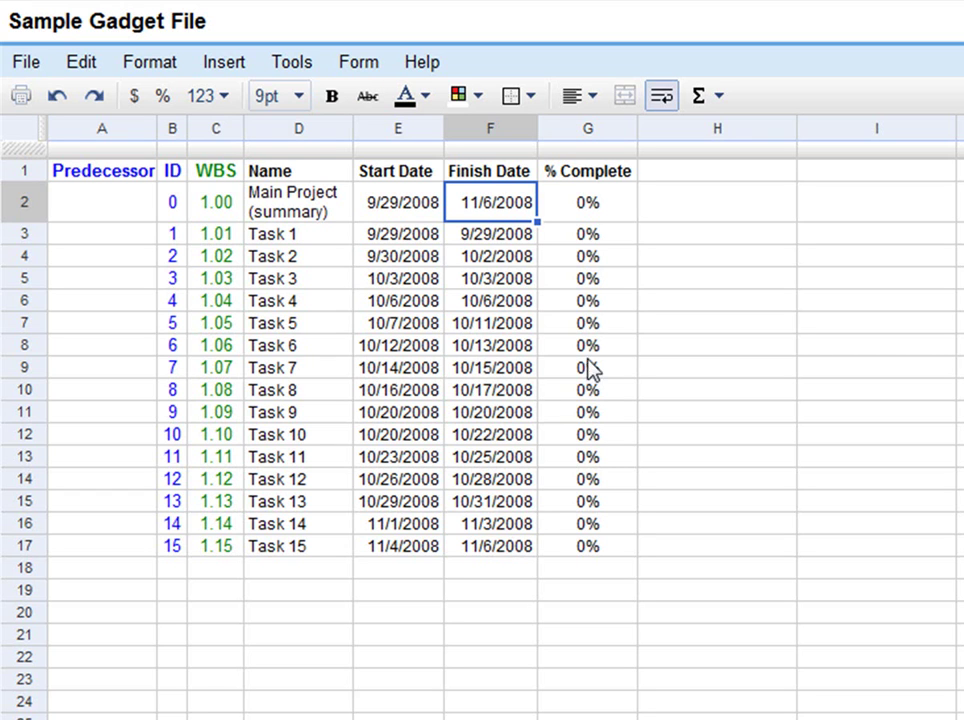
- Replace the Main Project summary's % Complete value in G2 with the formula =AVERAGE(G3:G17)
left_click(597, 216)
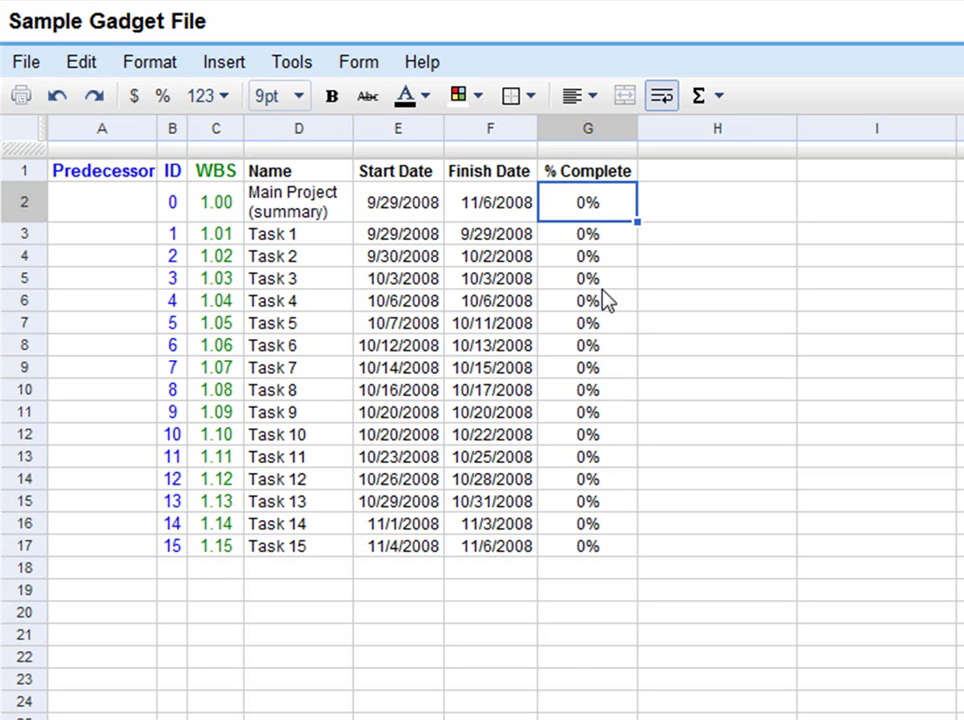
double_click(600, 207)
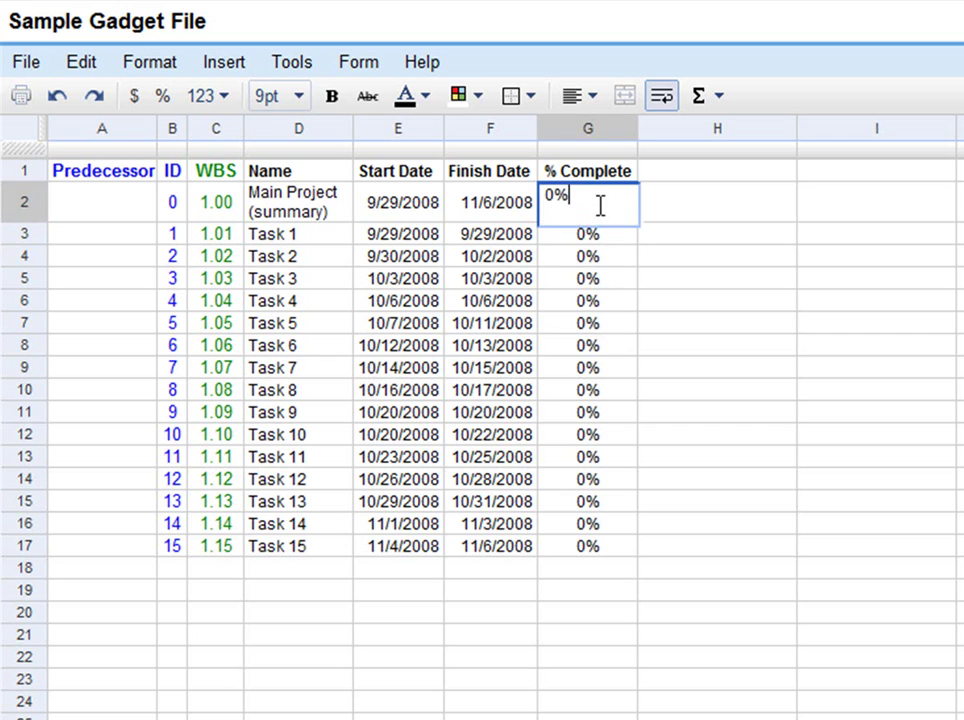
left_click_drag(600, 207, 519, 190)
type("=AVERAGE(")
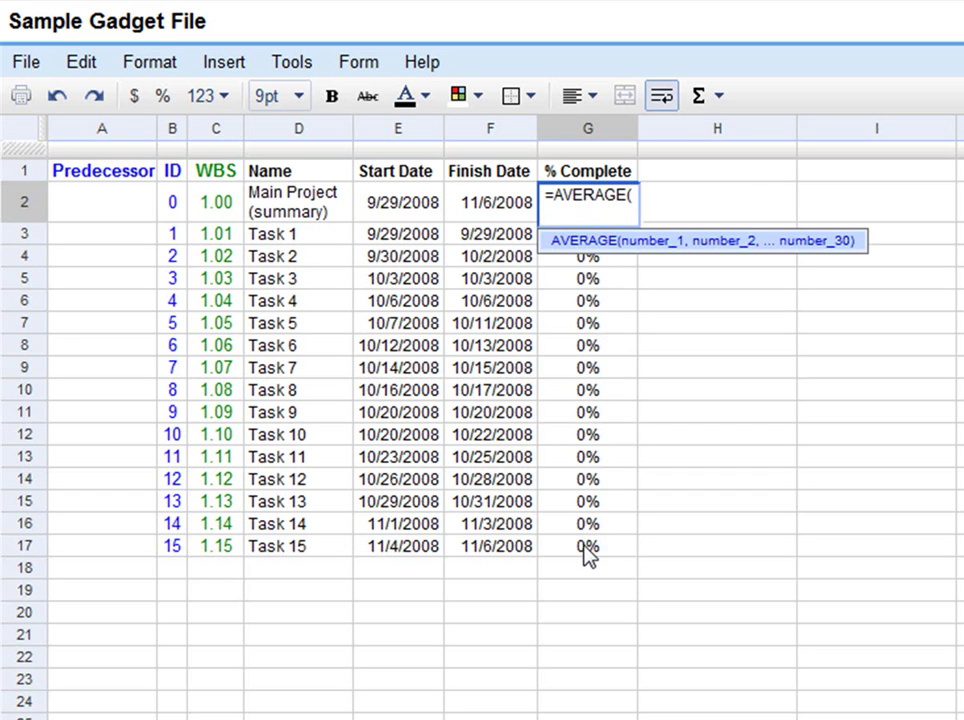
left_click_drag(589, 557, 580, 240)
type(")")
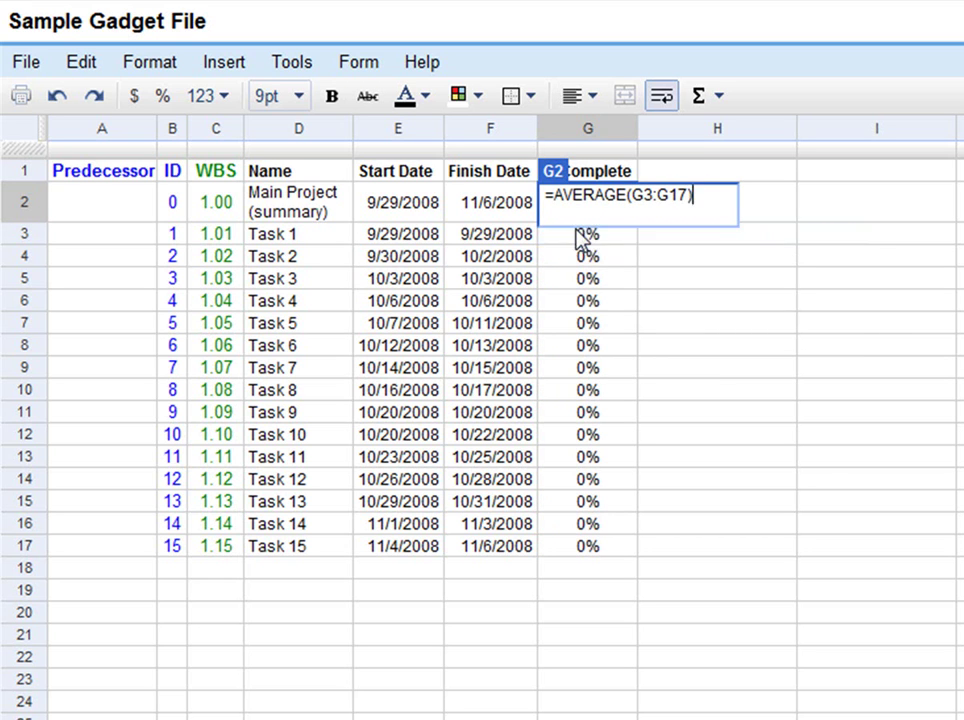
key("Return")
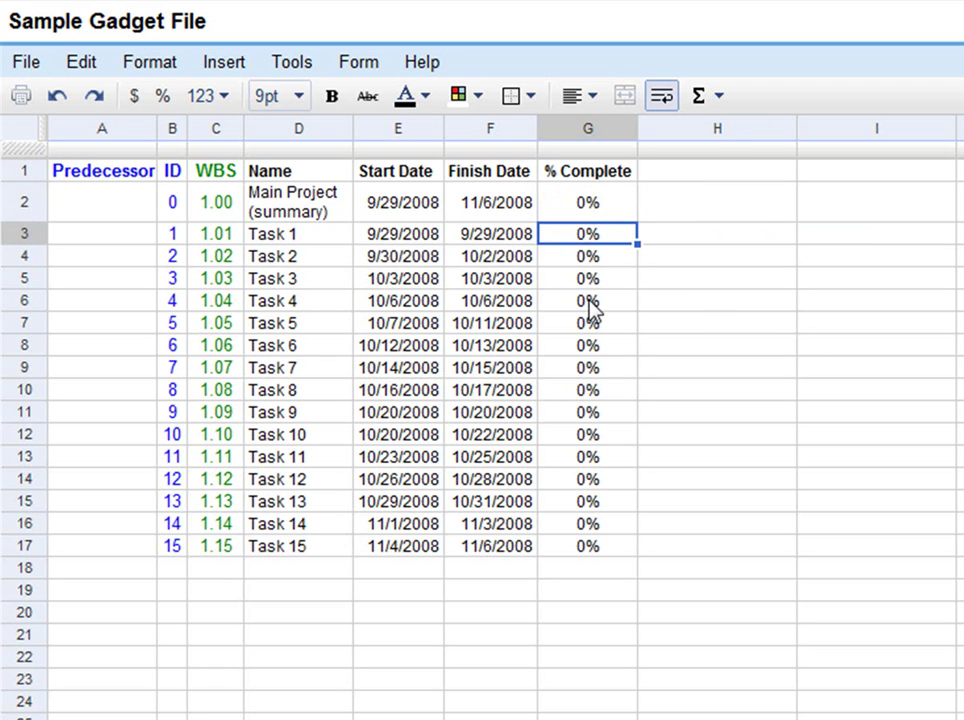
- Set Task 1's % Complete to 100 and select the Main Project summary's % Complete cell to check it
type("100")
key("Return")
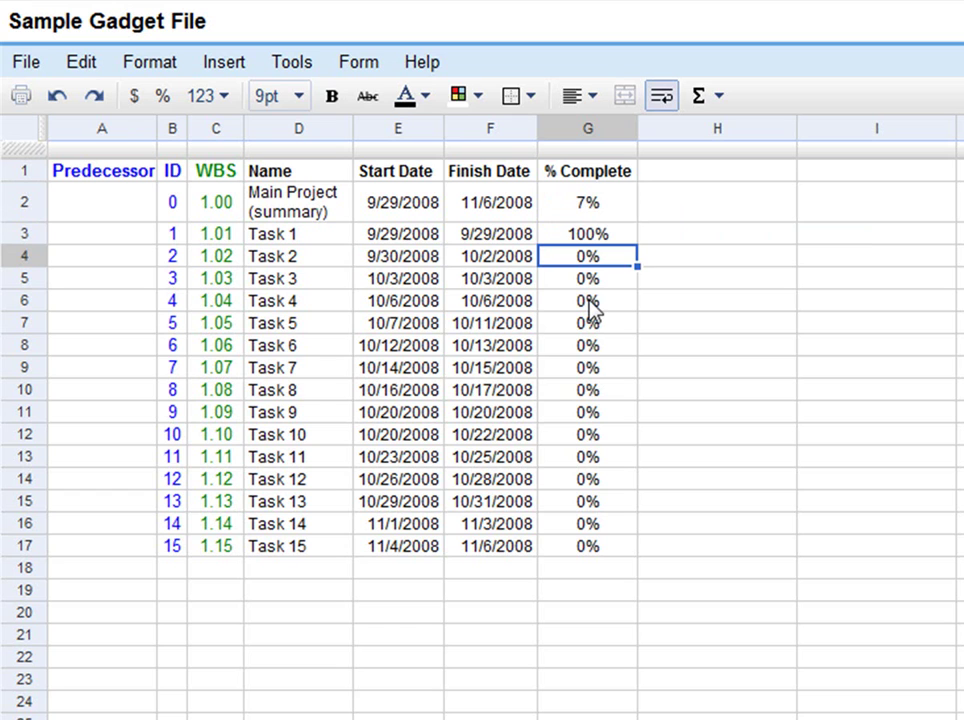
left_click(603, 213)
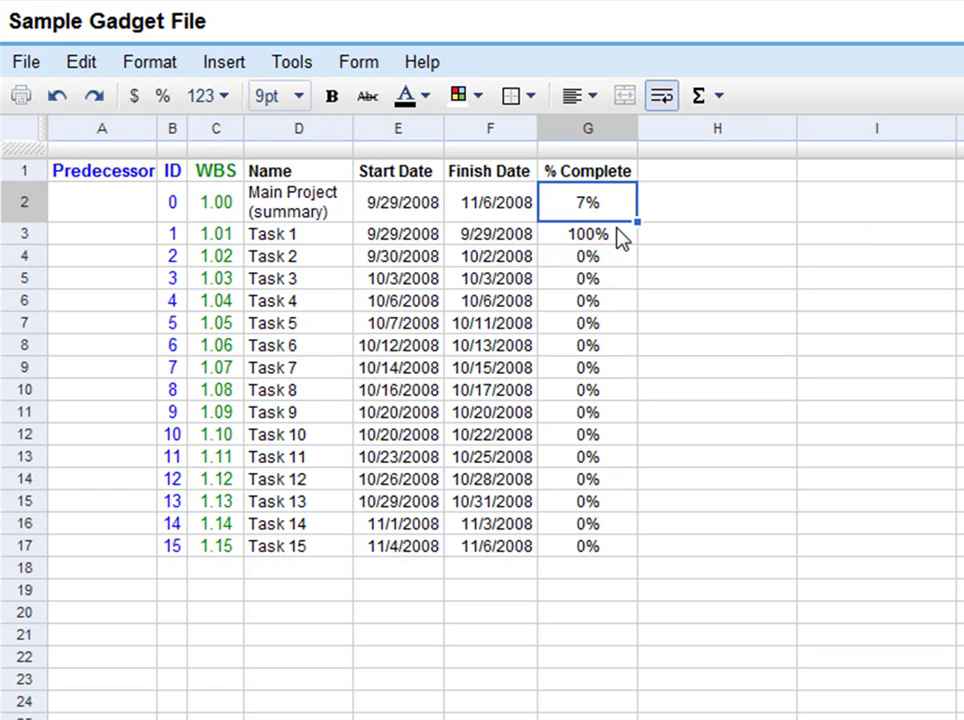
left_click(172, 185)
left_click(124, 180)
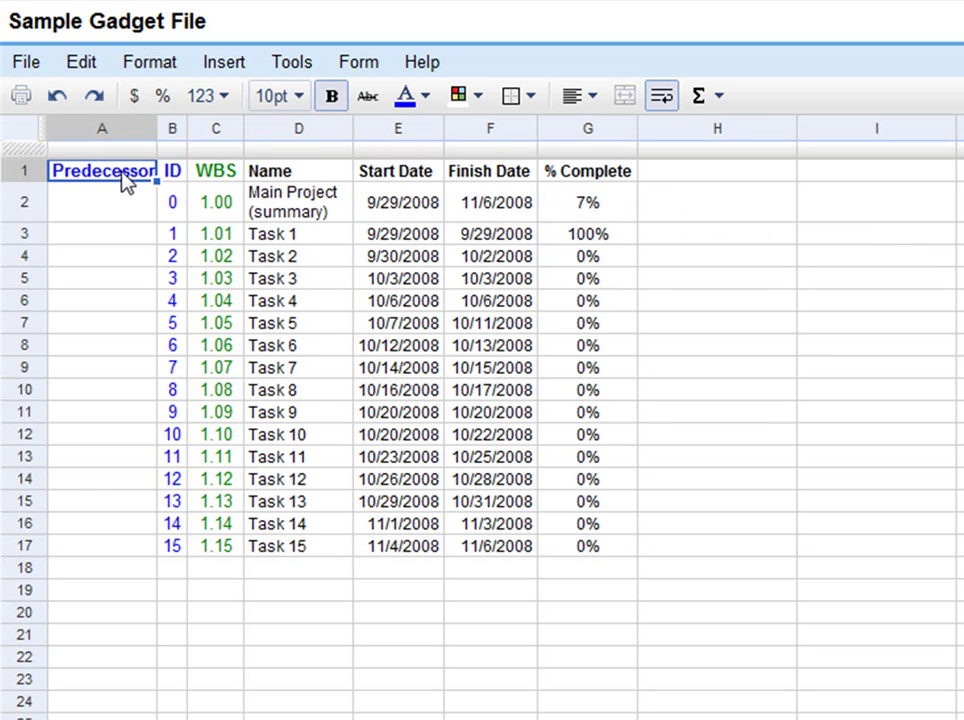
left_click(172, 184)
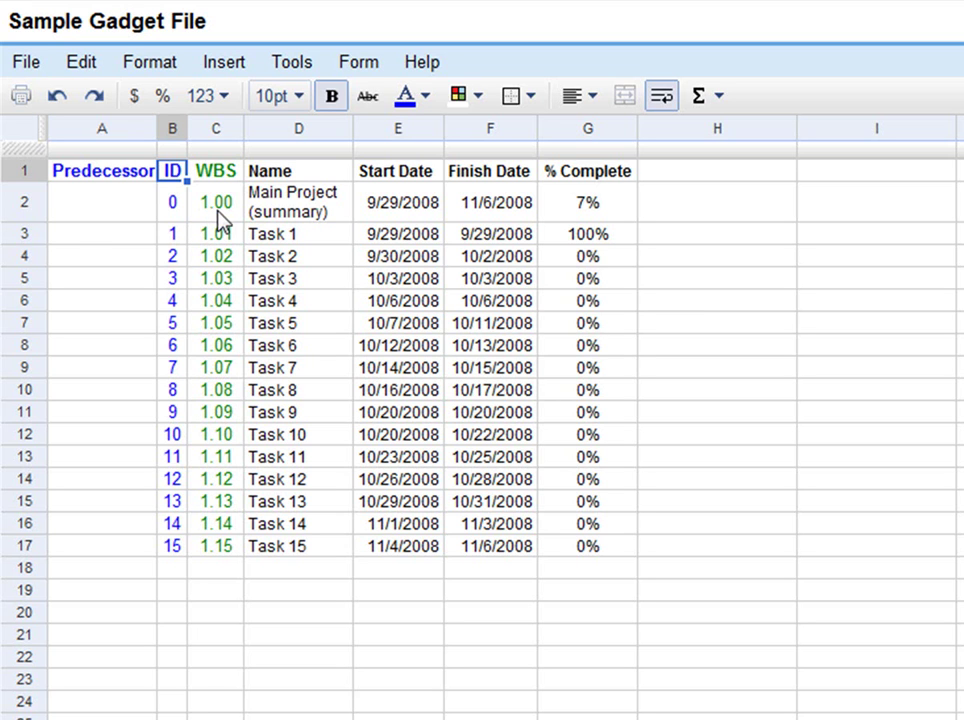
- Enter predecessors 1, 2 and 3 for Task 2, Task 3 and Task 4 in cells A4 to A6
left_click(178, 260)
left_click(141, 258)
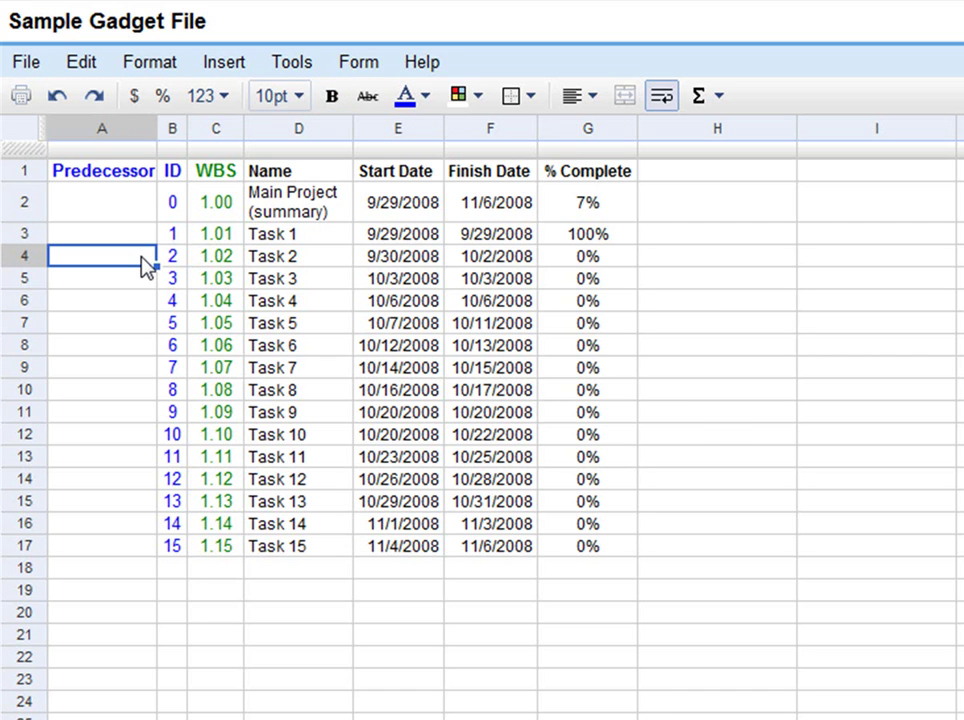
type("1")
key("Return")
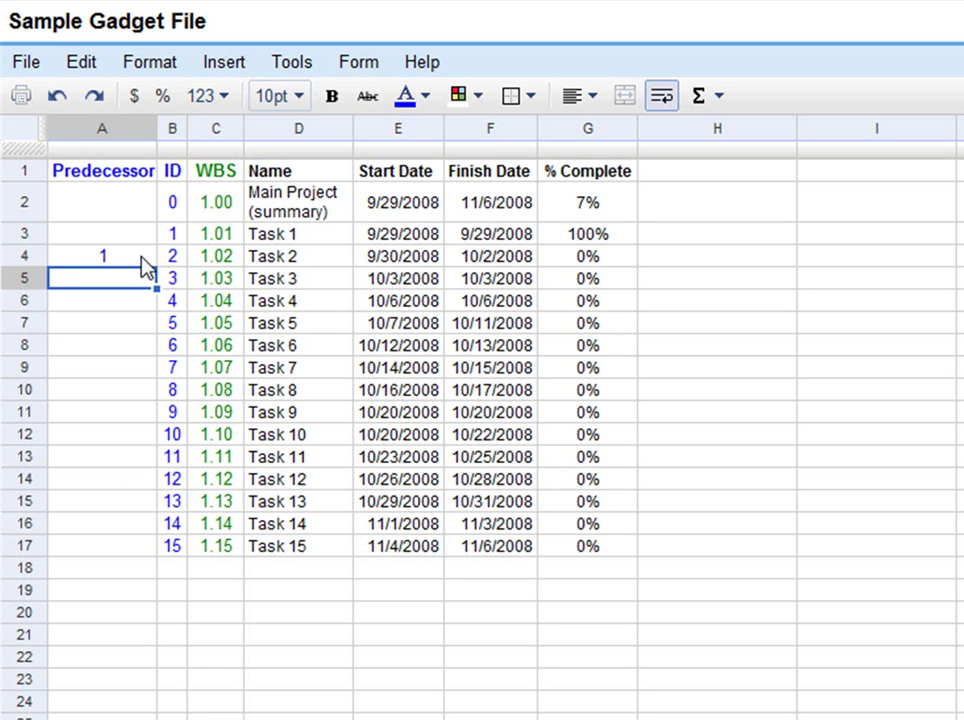
type("2")
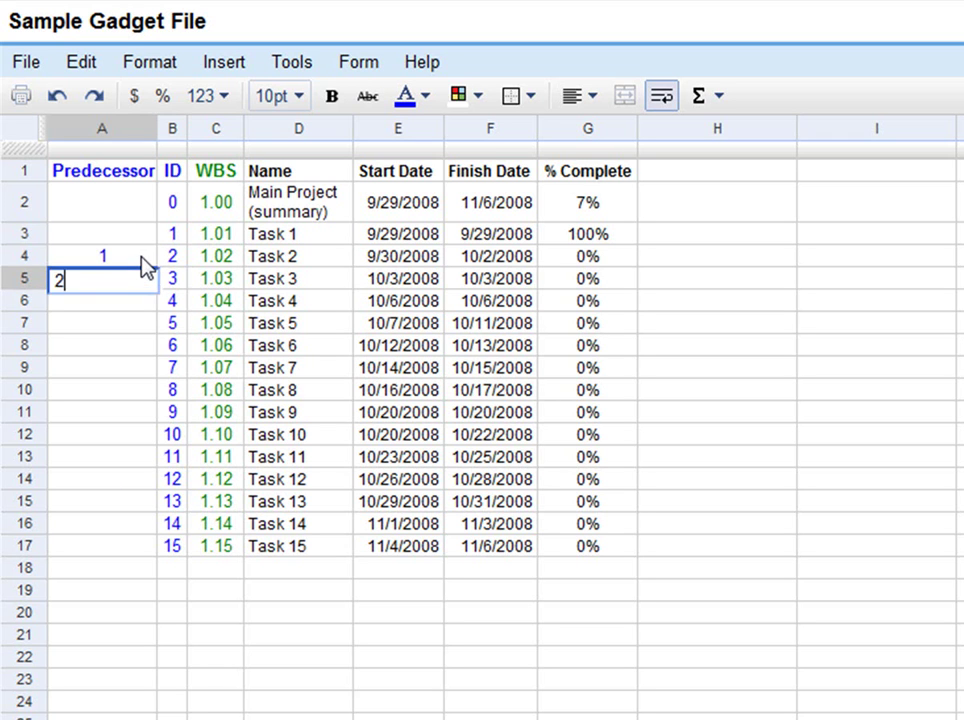
key("Return")
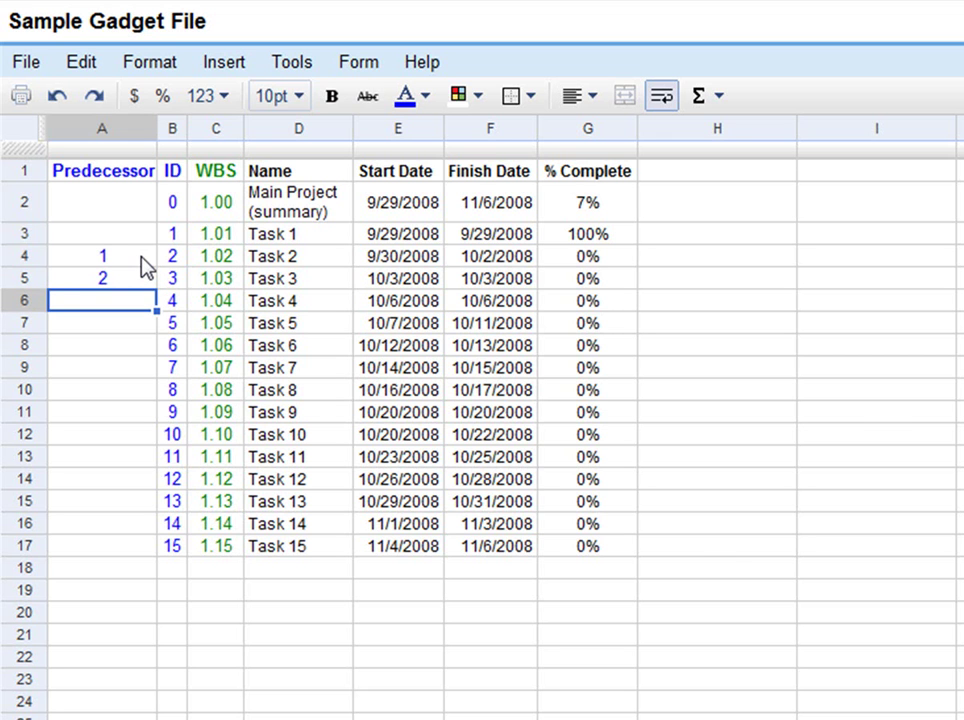
type("3")
key("Return")
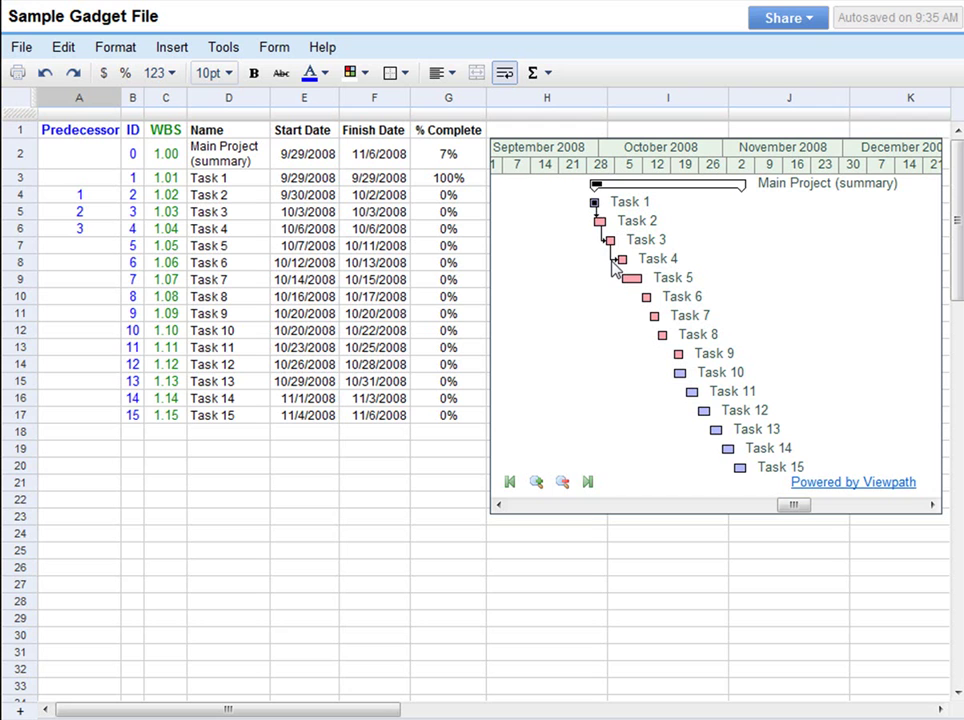
- Set % Complete to 30, 40 and 50 for Task 3, Task 4 and Task 5 respectively
left_click(536, 482)
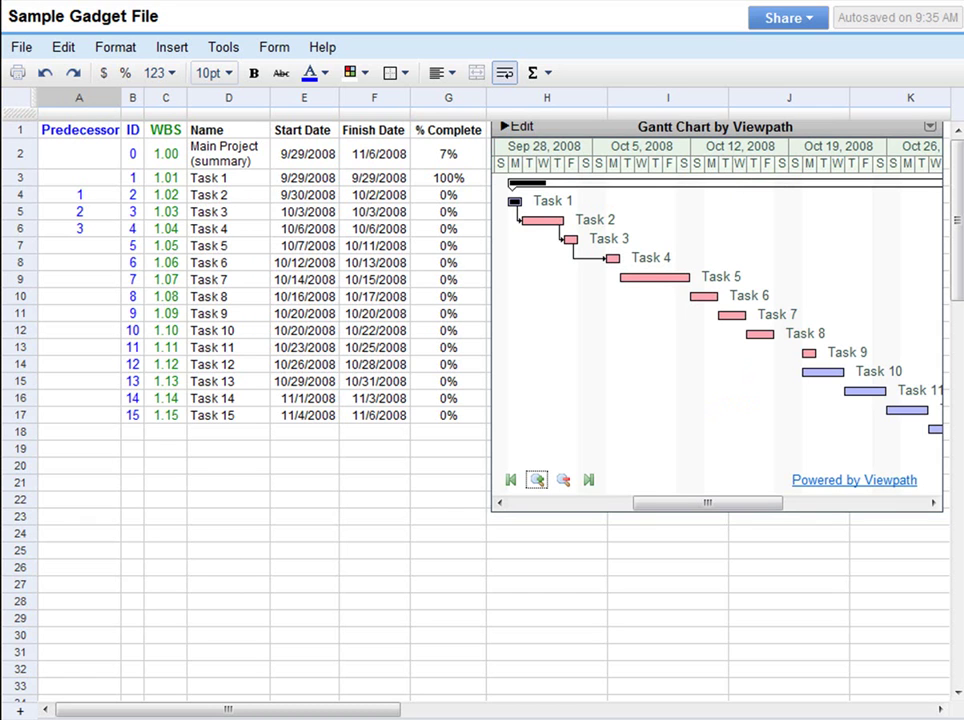
left_click(449, 214)
type("30")
key("Return")
type("40")
key("Return")
type("50")
key("Return")
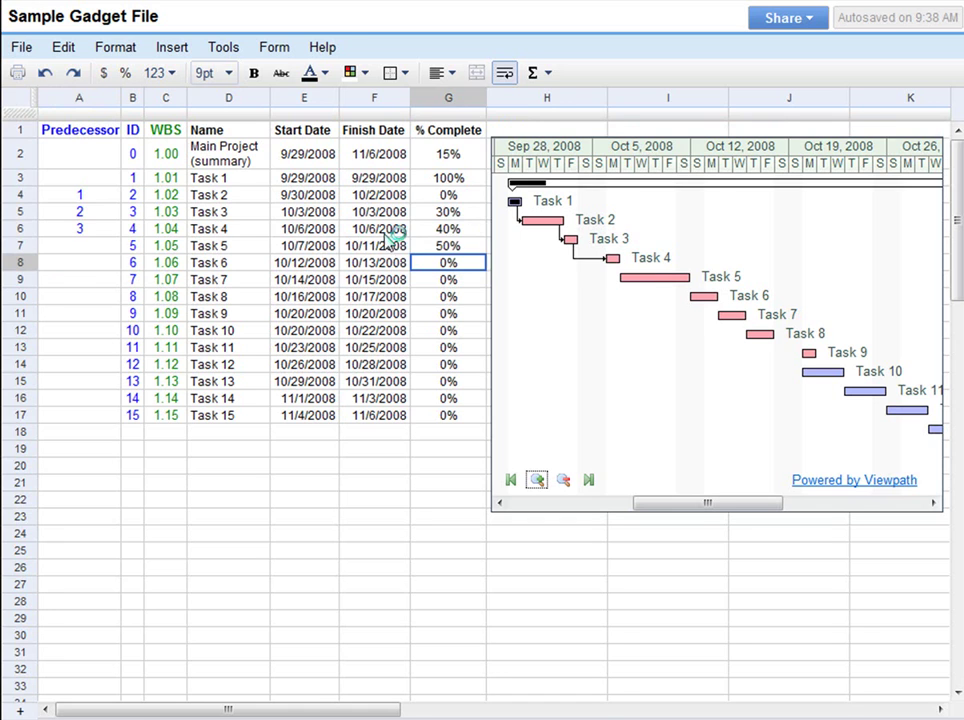
- Enter predecessors 5, 6 and 7 for Task 6, Task 7 and Task 8 in cells A8 to A10
left_click(89, 264)
type("5")
key("Return")
type("6")
key("Return")
type("7")
key("Return")
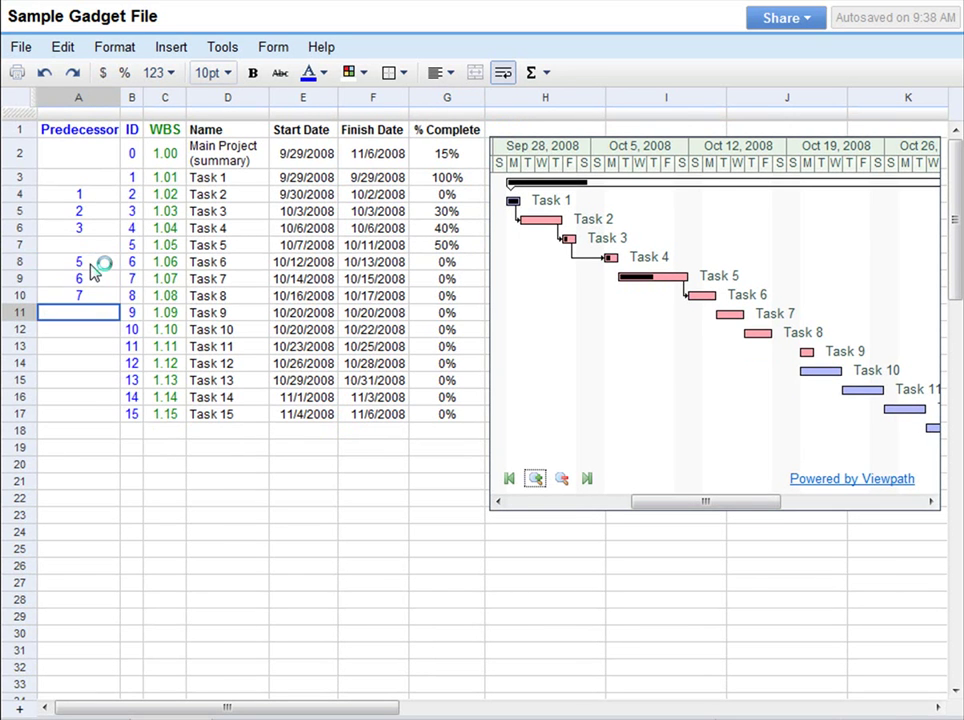